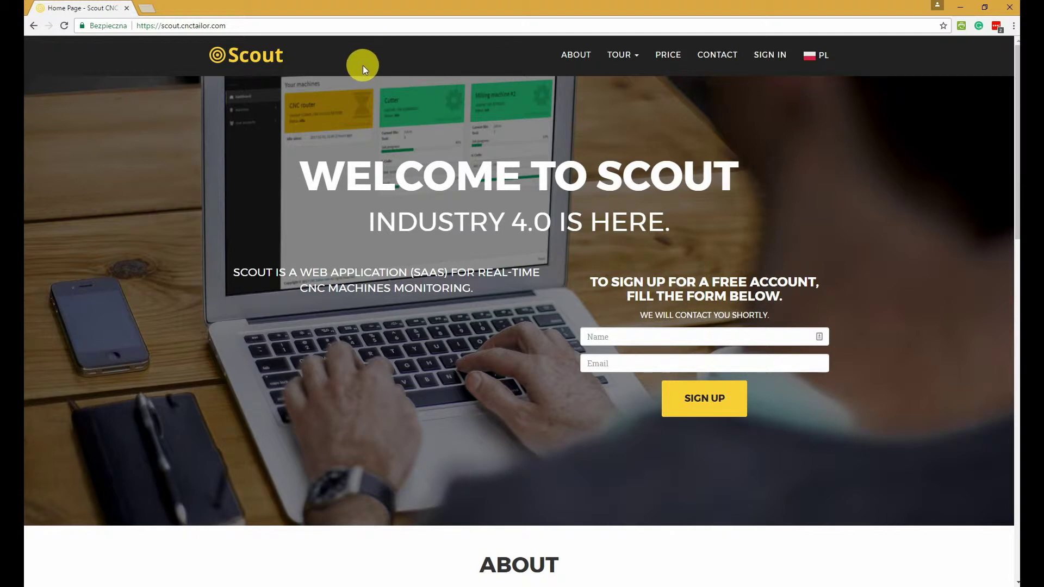
Select the site's web address and scroll through the Scout home page
{"action": "left_click", "coordinate": [233, 26]}
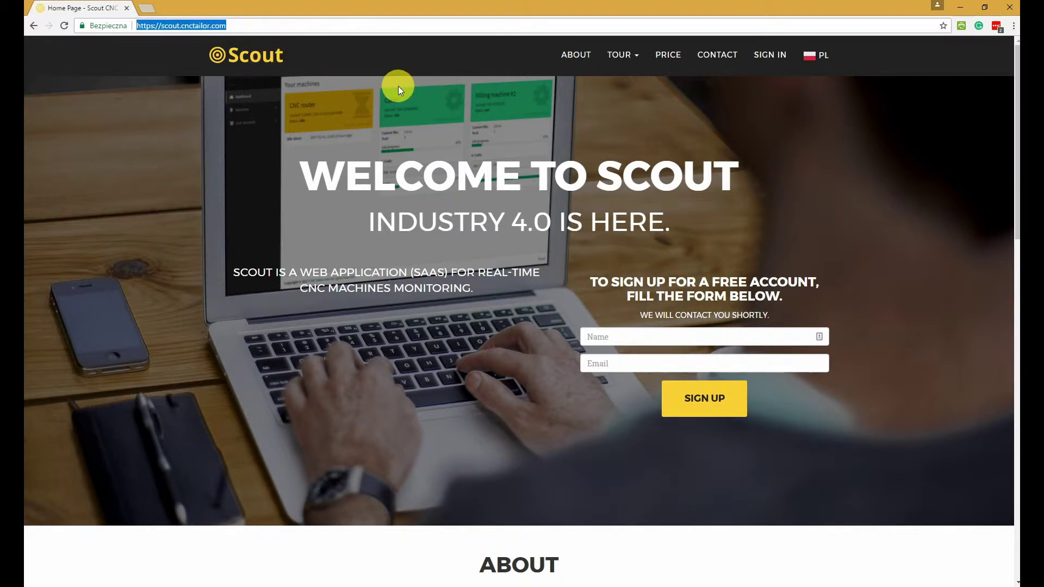
{"action": "scroll", "coordinate": [427, 165], "scroll_direction": "down", "scroll_amount": 4}
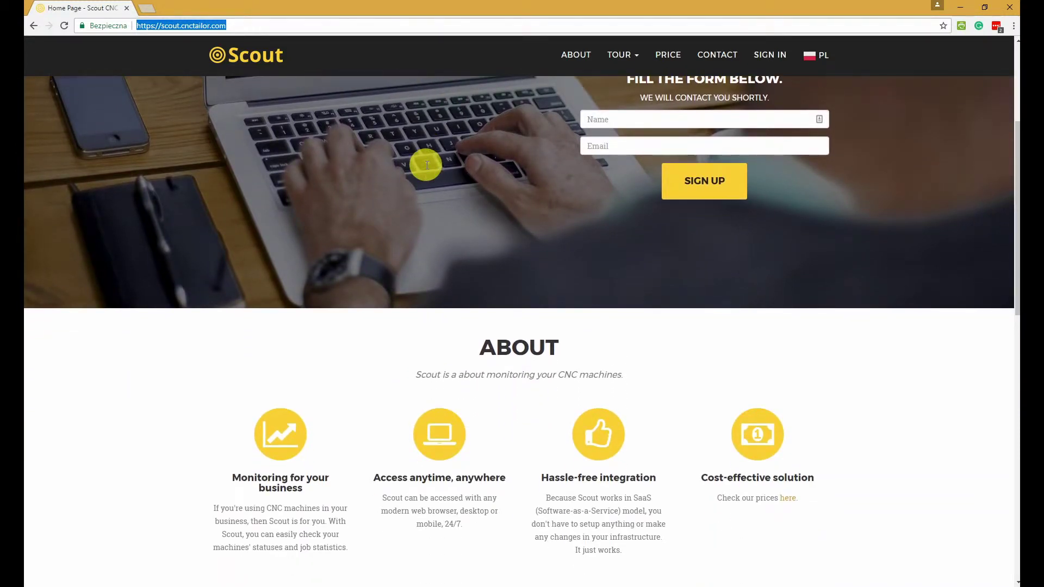
{"action": "scroll", "coordinate": [420, 165], "scroll_direction": "down", "scroll_amount": 3}
{"action": "scroll", "coordinate": [418, 165], "scroll_direction": "up", "scroll_amount": 6}
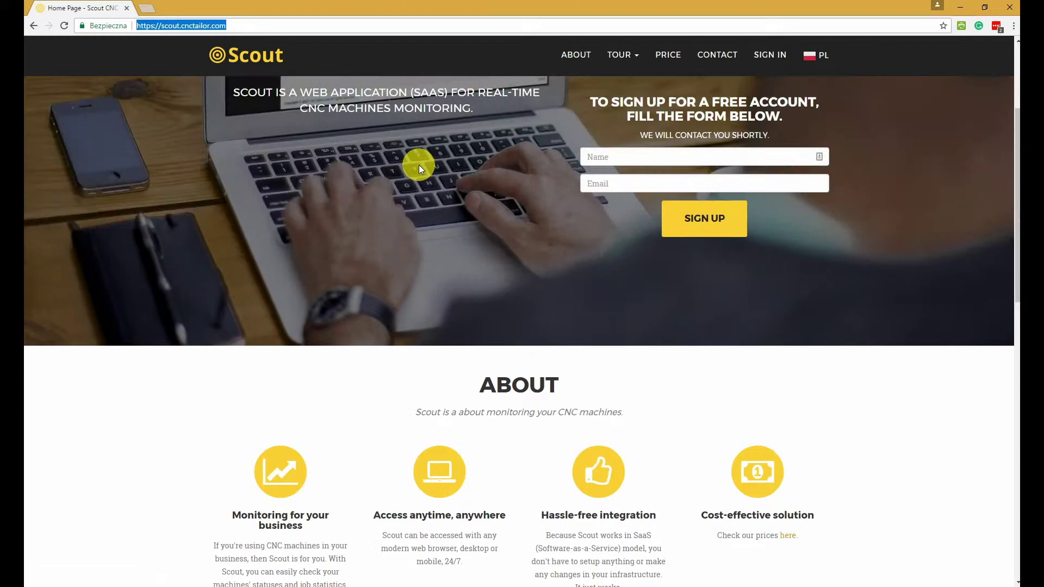
{"action": "scroll", "coordinate": [419, 165], "scroll_direction": "up", "scroll_amount": 1}
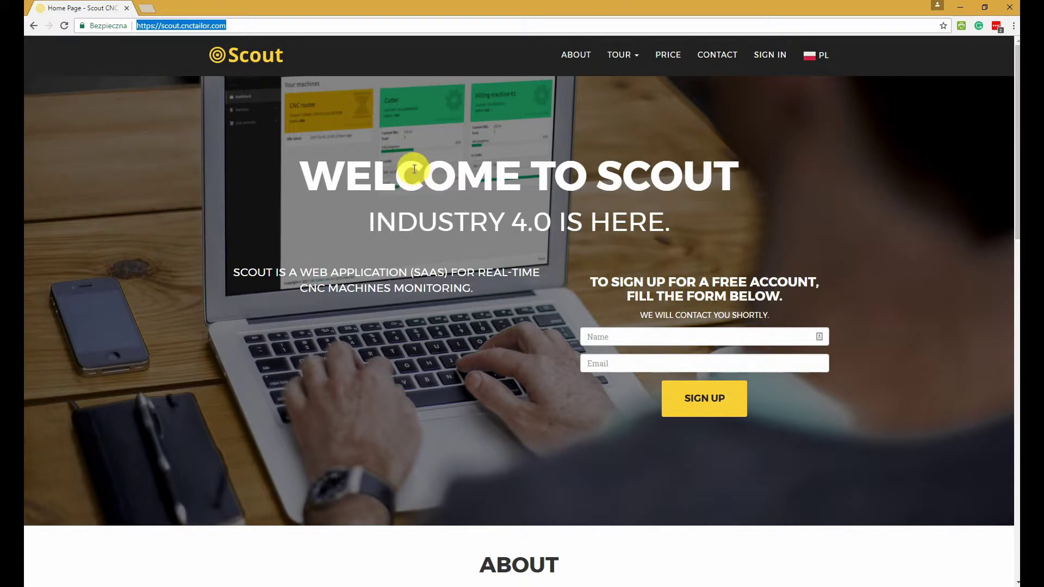
Sign in to Scout with the demo account's username and password
{"action": "left_click", "coordinate": [761, 60]}
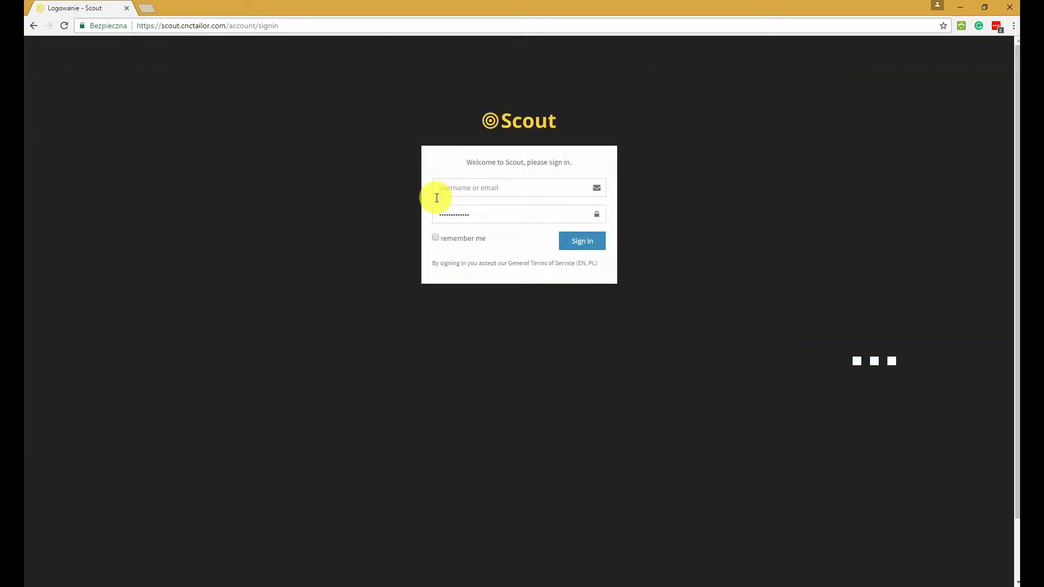
{"action": "left_click", "coordinate": [511, 188]}
{"action": "key", "text": "ctrl+a"}
{"action": "type", "text": "demo"}
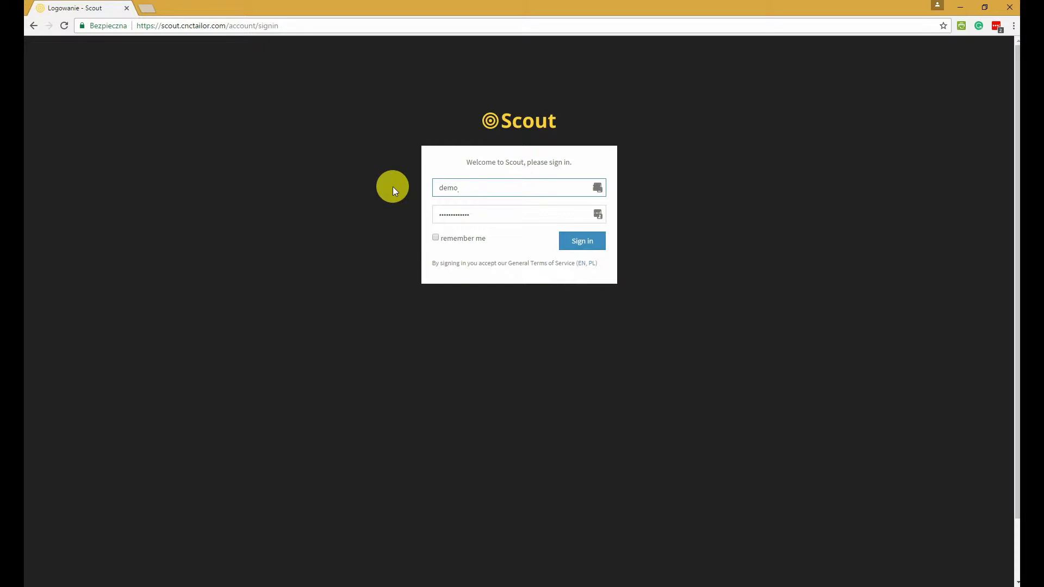
{"action": "type", "text": "user"}
{"action": "key", "text": "Tab"}
{"action": "type", "text": "de"}
{"action": "key", "text": "Return"}
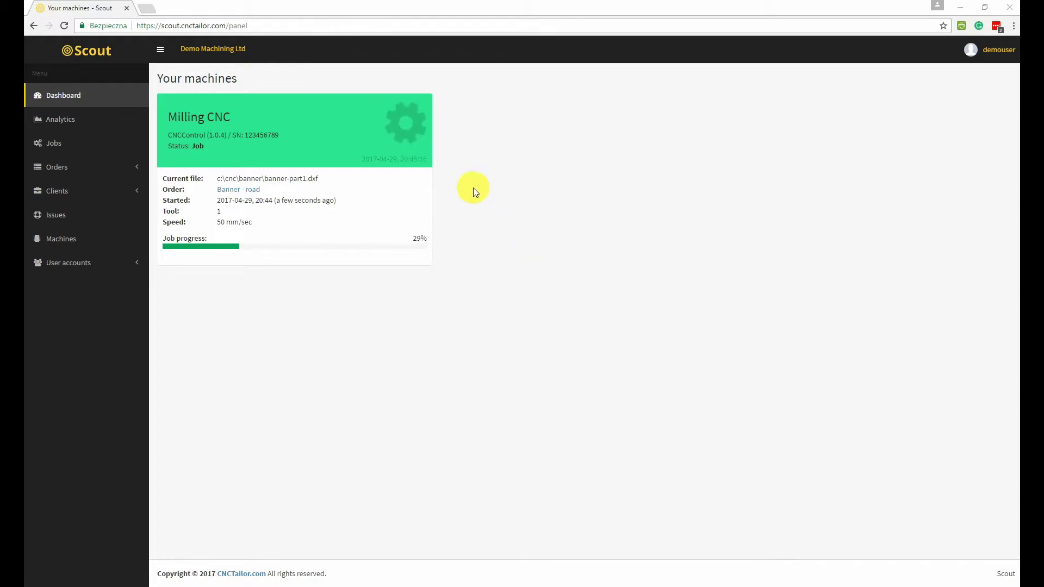
Refresh the machines dashboard, then go to the Analytics page
{"action": "left_click", "coordinate": [97, 93]}
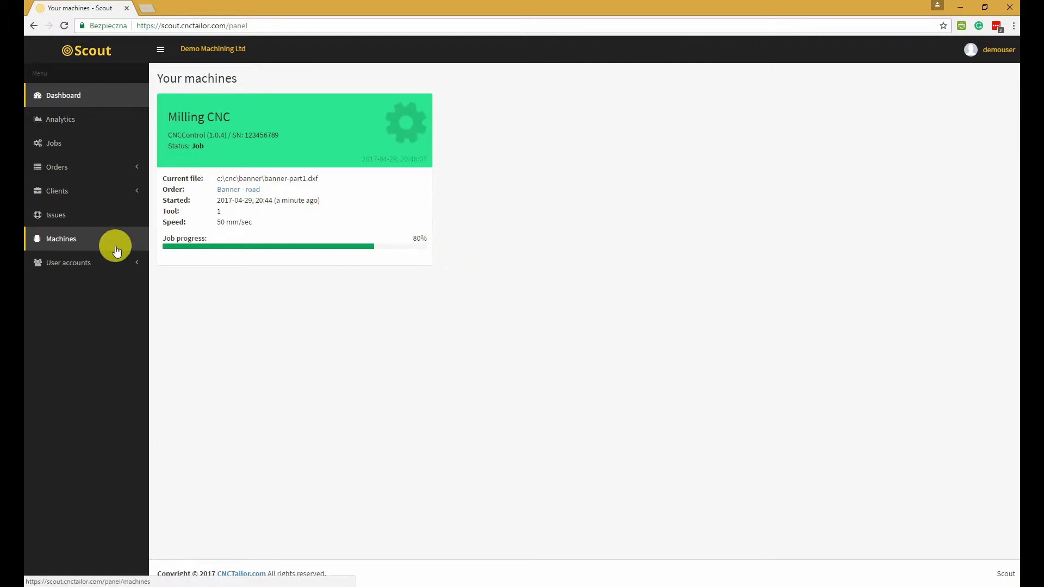
{"action": "left_click", "coordinate": [67, 121]}
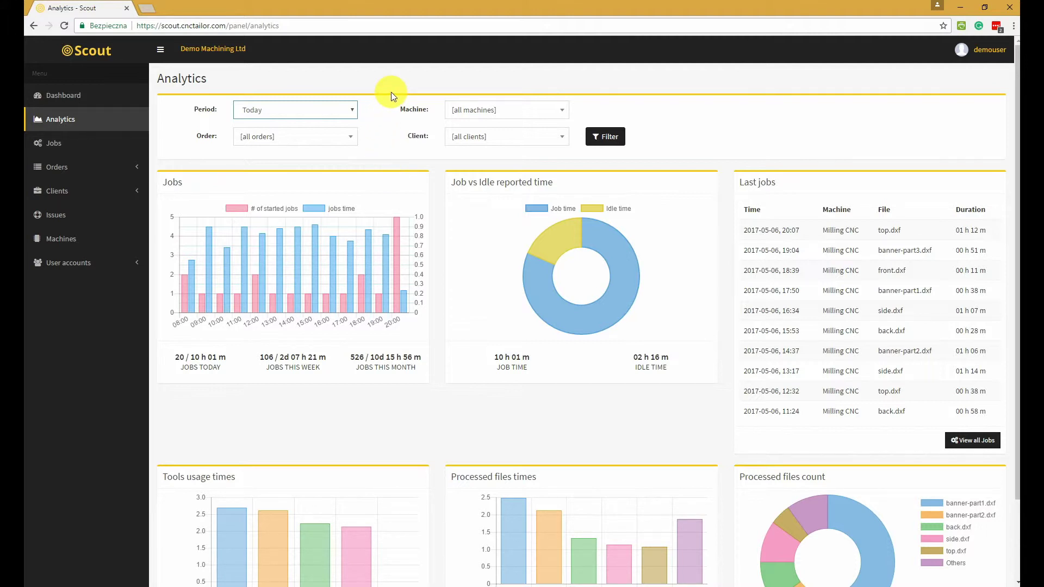
Filter Analytics to Yesterday and review the job-versus-idle doughnut and other charts
{"action": "left_click", "coordinate": [327, 110]}
{"action": "left_click", "coordinate": [304, 133]}
{"action": "left_click", "coordinate": [604, 136]}
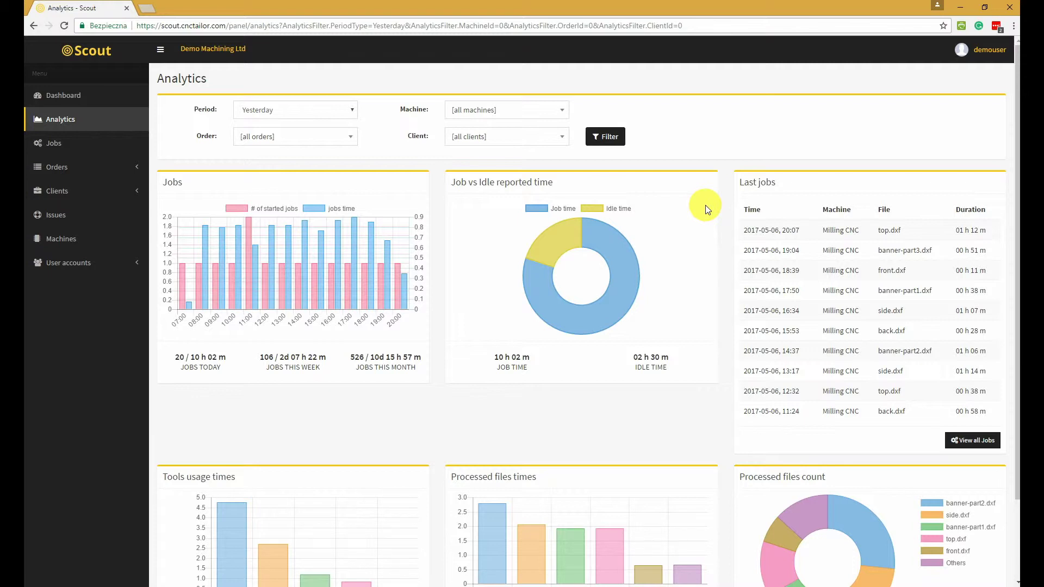
{"action": "scroll", "coordinate": [704, 205], "scroll_direction": "down", "scroll_amount": 2}
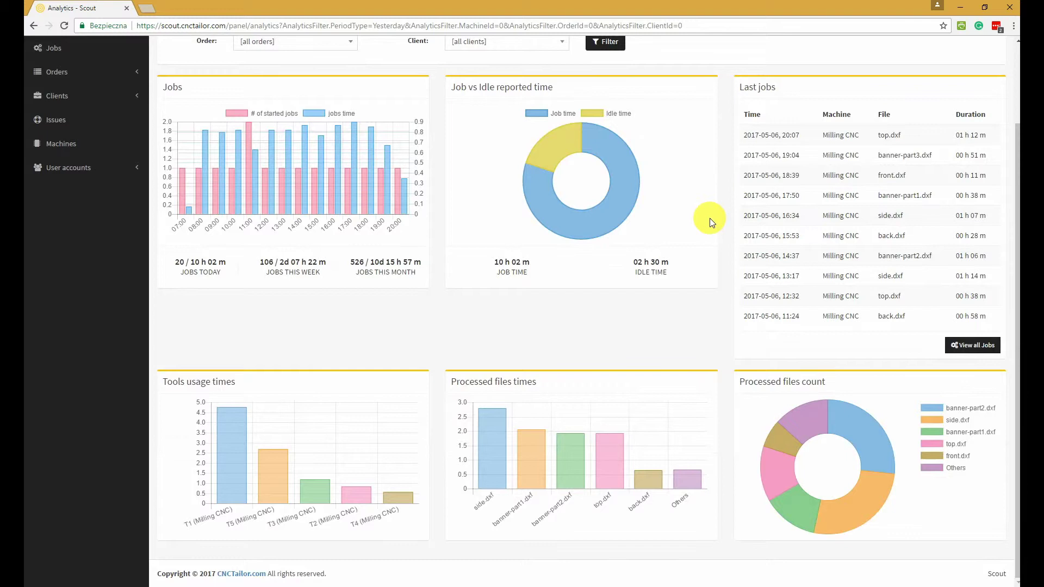
{"action": "mouse_move", "coordinate": [558, 148]}
{"action": "mouse_move", "coordinate": [624, 166]}
{"action": "scroll", "coordinate": [267, 185], "scroll_direction": "up", "scroll_amount": 2}
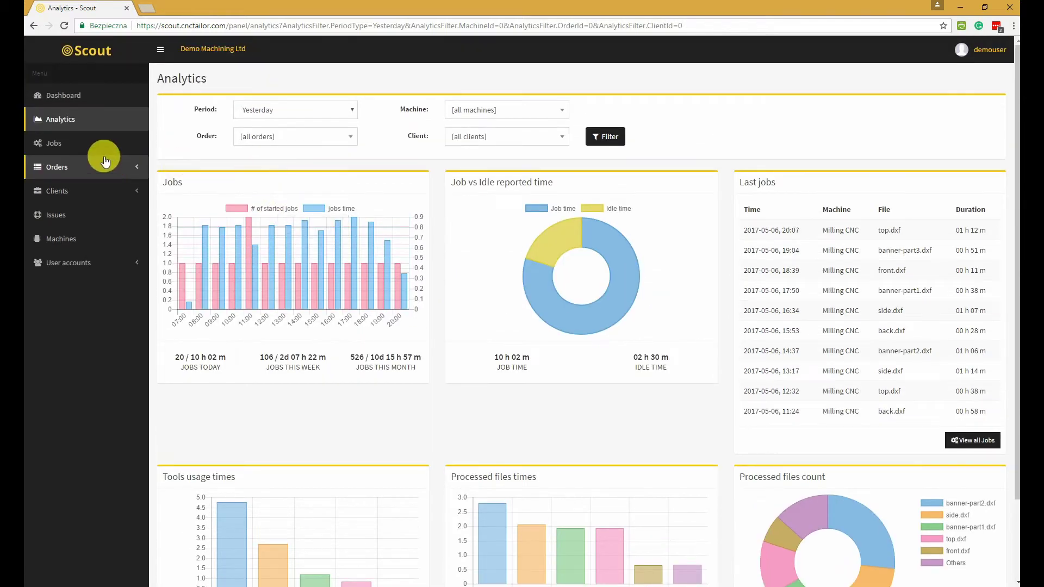
Open the Jobs list, filter it to This week, and browse the jobs table
{"action": "left_click", "coordinate": [77, 151]}
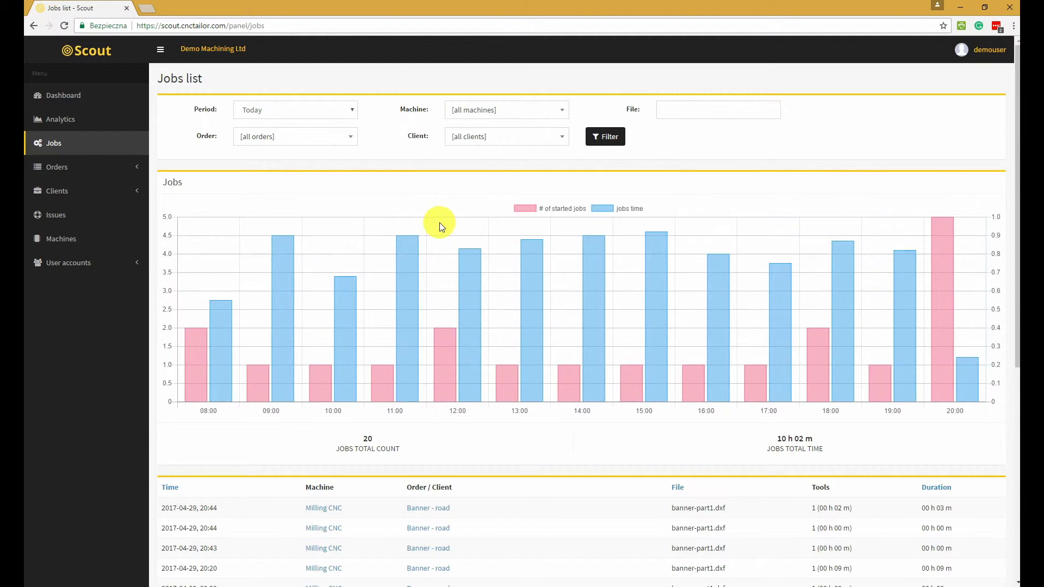
{"action": "left_click", "coordinate": [264, 109]}
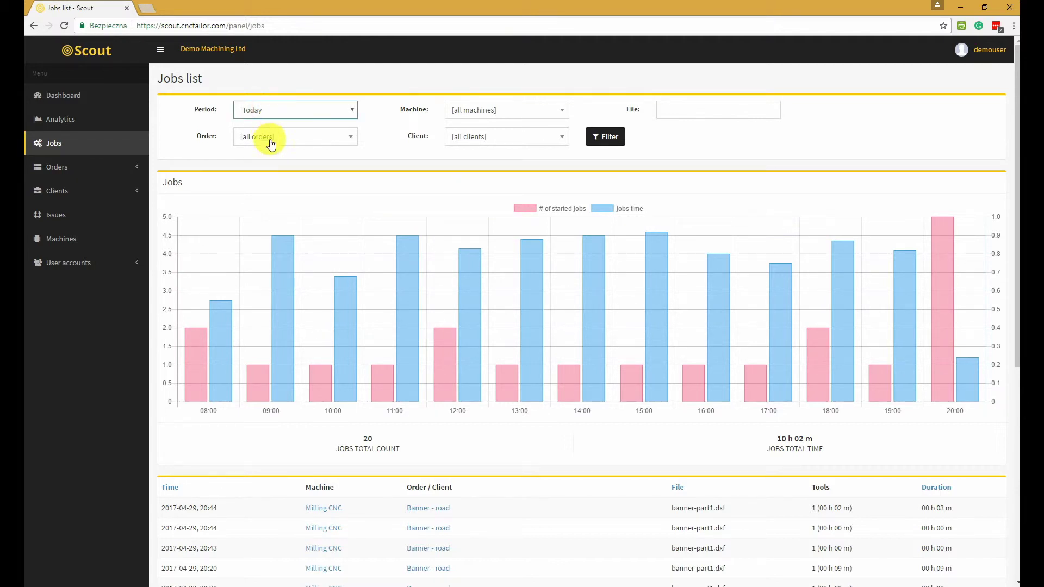
{"action": "left_click", "coordinate": [272, 115]}
{"action": "left_click", "coordinate": [282, 145]}
{"action": "left_click", "coordinate": [600, 140]}
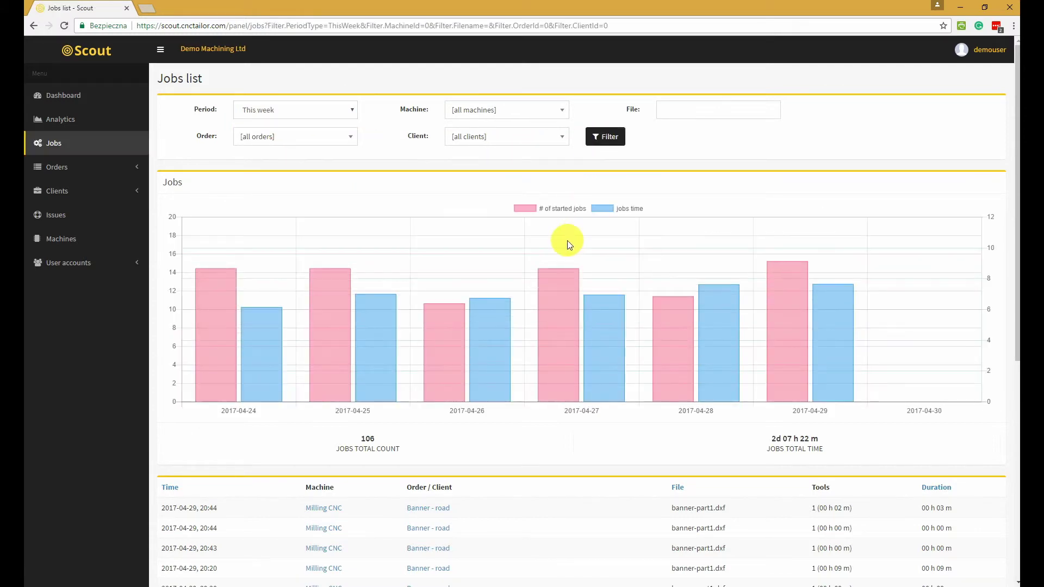
{"action": "scroll", "coordinate": [569, 276], "scroll_direction": "down", "scroll_amount": 4}
{"action": "scroll", "coordinate": [566, 272], "scroll_direction": "up", "scroll_amount": 4}
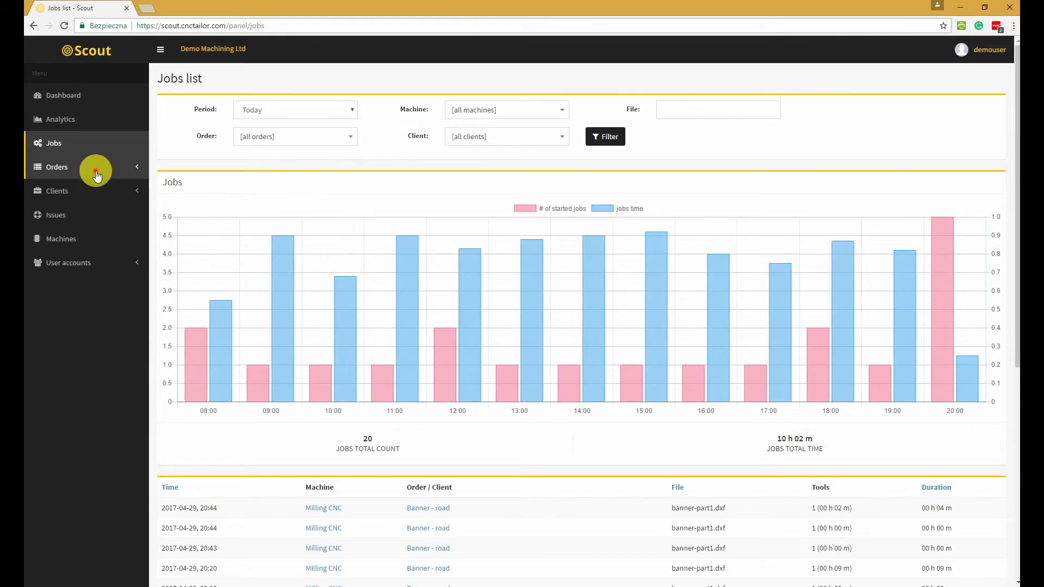
Open the Banner - road order details from the orders list
{"action": "left_click", "coordinate": [92, 167]}
{"action": "left_click", "coordinate": [64, 191]}
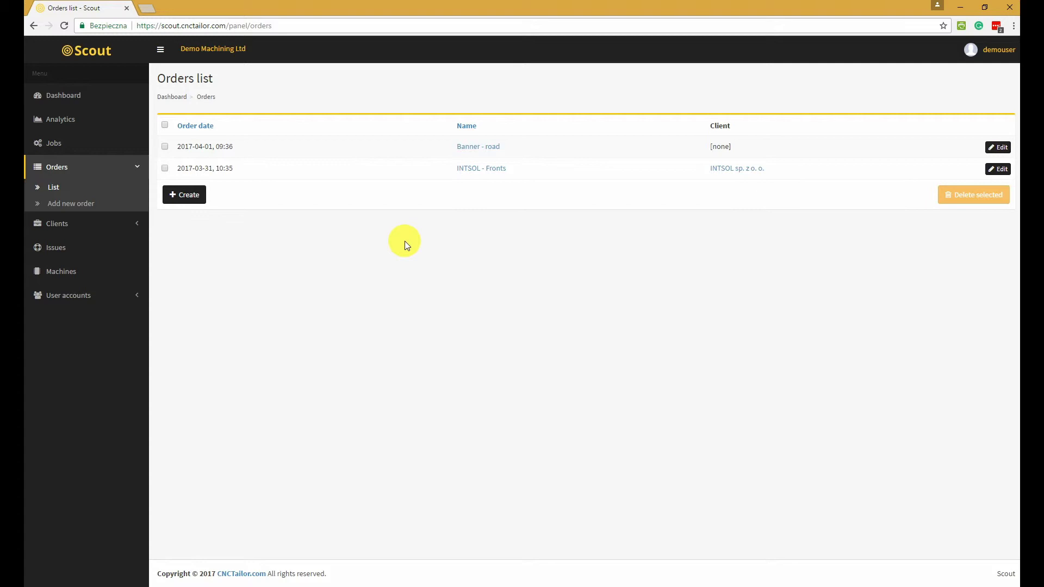
{"action": "left_click", "coordinate": [485, 147]}
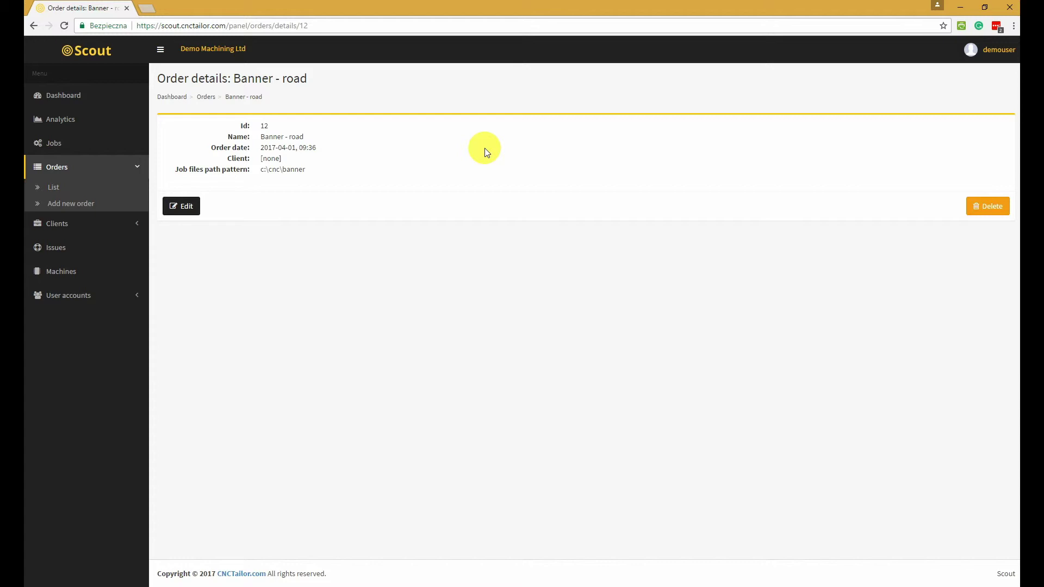
Select part of the c:\cnc\banner path value, then return to the orders list
{"action": "left_click_drag", "start_coordinate": [267, 166], "coordinate": [279, 168]}
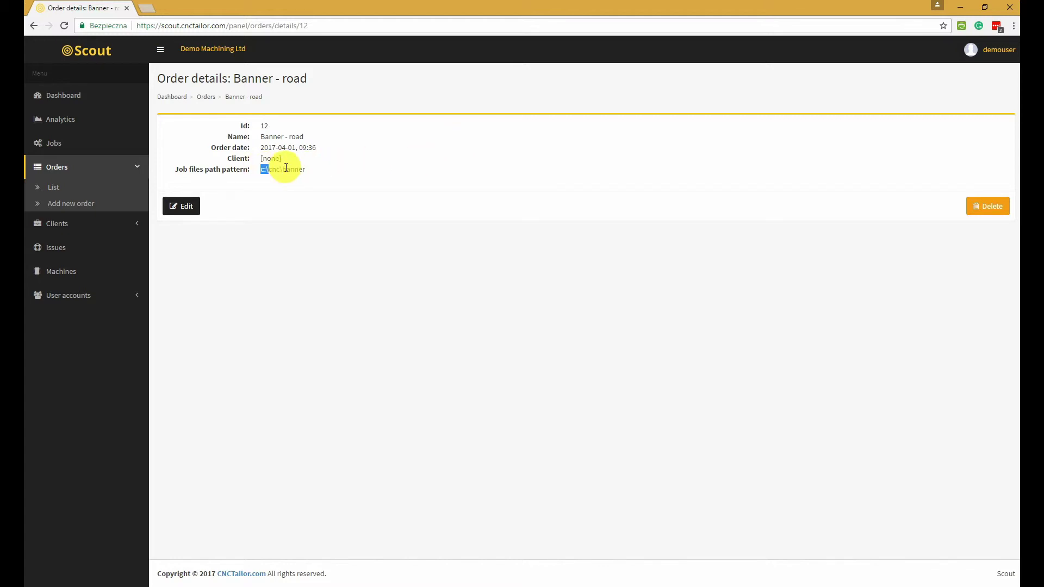
{"action": "left_click", "coordinate": [326, 169]}
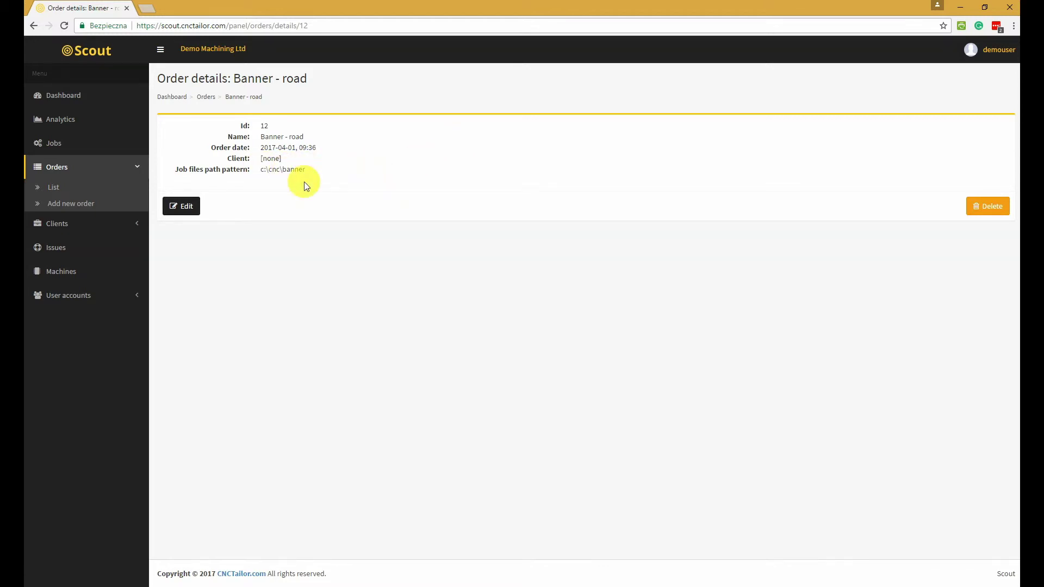
{"action": "left_click", "coordinate": [57, 185]}
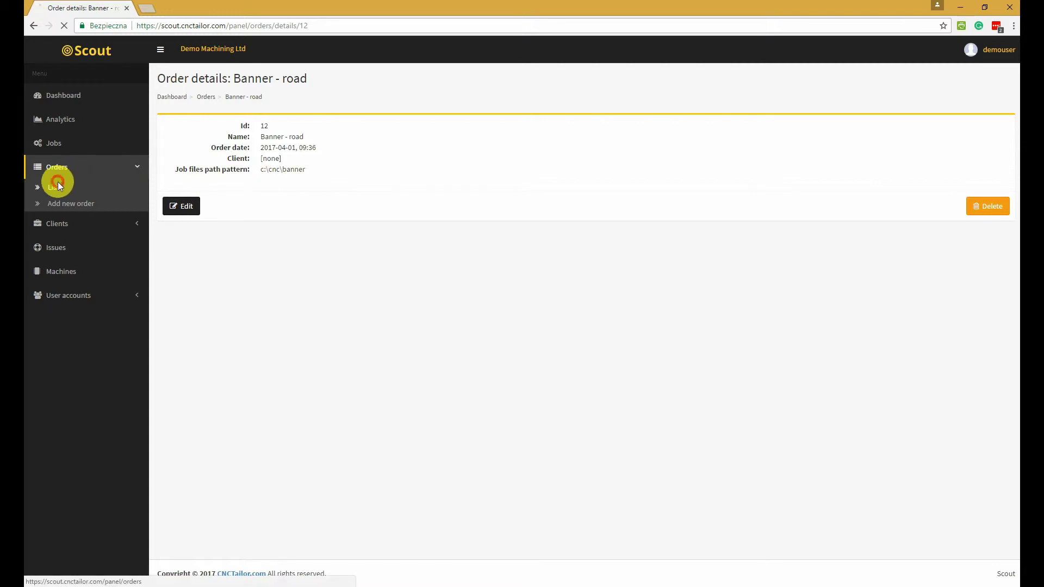
View client INTSOL sp. z o. o. and its jobs list's client filter, then go to Issues
{"action": "left_click", "coordinate": [742, 169]}
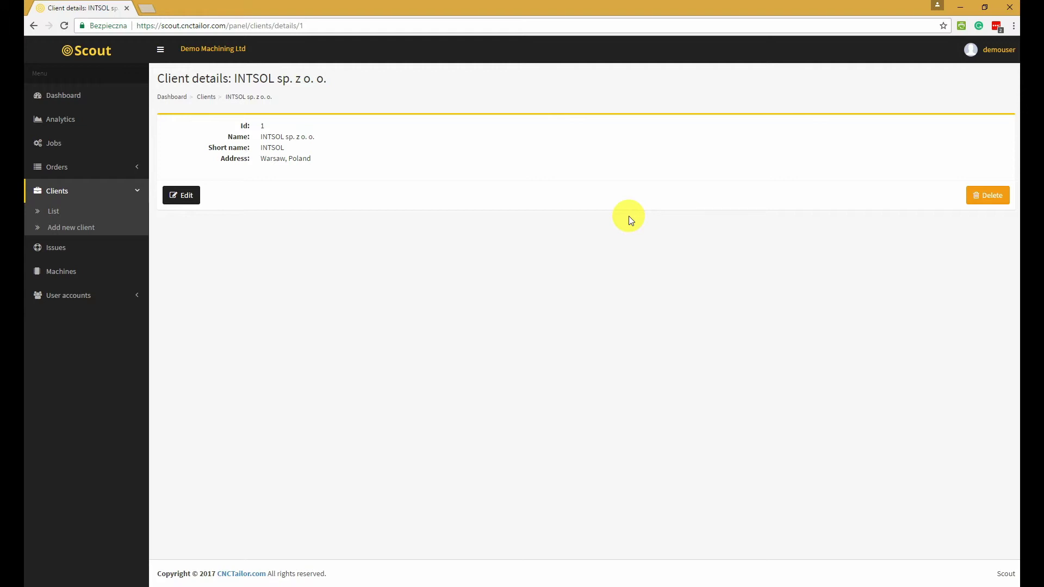
{"action": "left_click", "coordinate": [75, 143]}
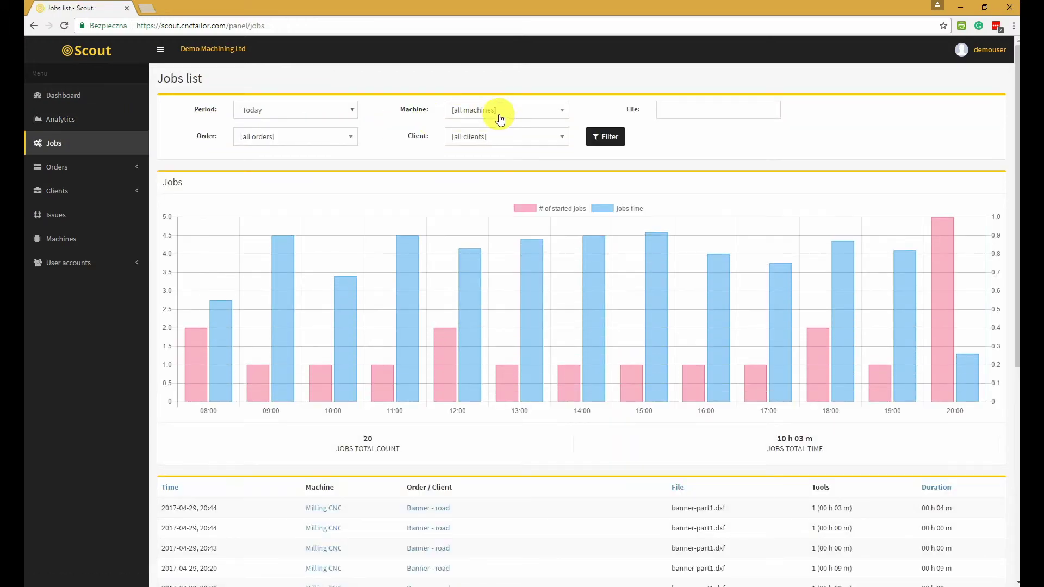
{"action": "left_click", "coordinate": [489, 136]}
{"action": "left_click", "coordinate": [489, 137]}
{"action": "left_click", "coordinate": [489, 140]}
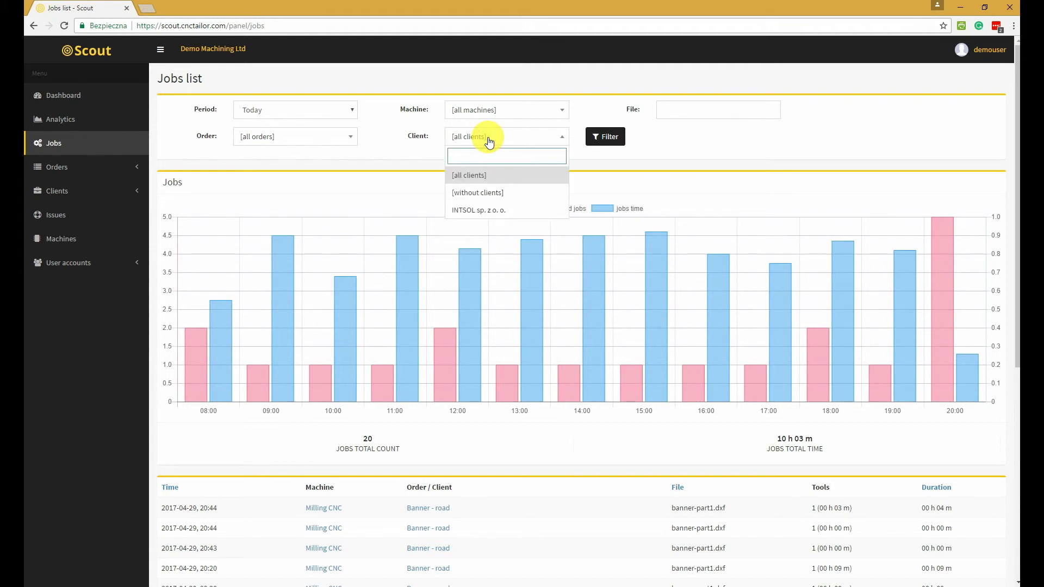
{"action": "left_click", "coordinate": [489, 141]}
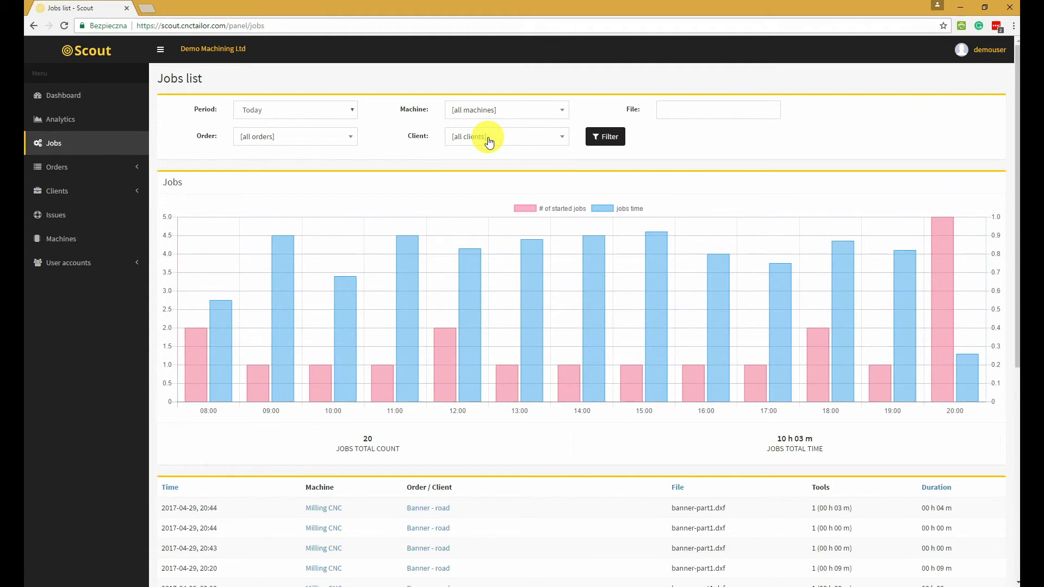
{"action": "left_click", "coordinate": [56, 217]}
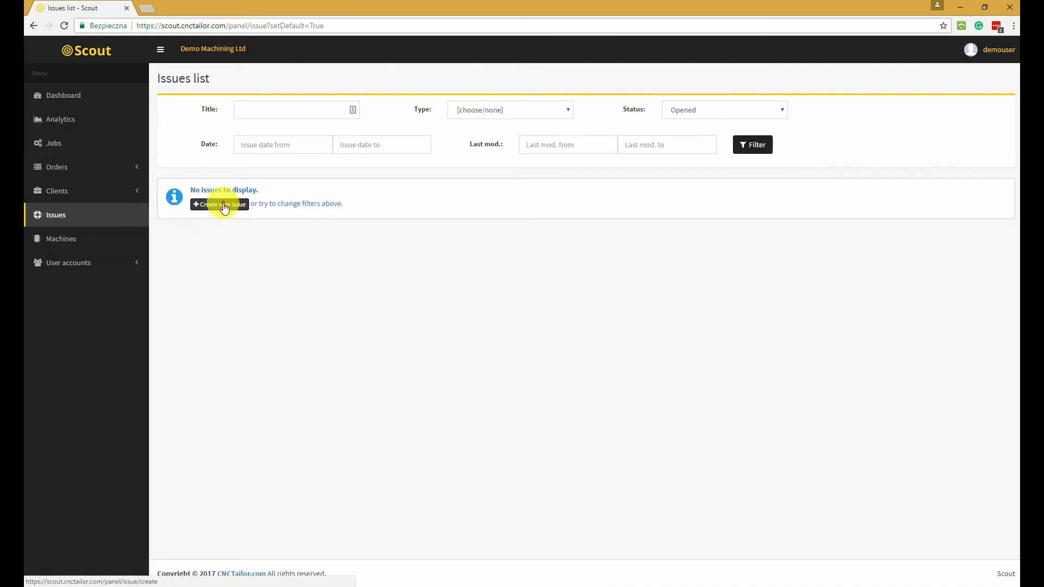
Start a new issue and set its issue type to Question
{"action": "left_click", "coordinate": [224, 206]}
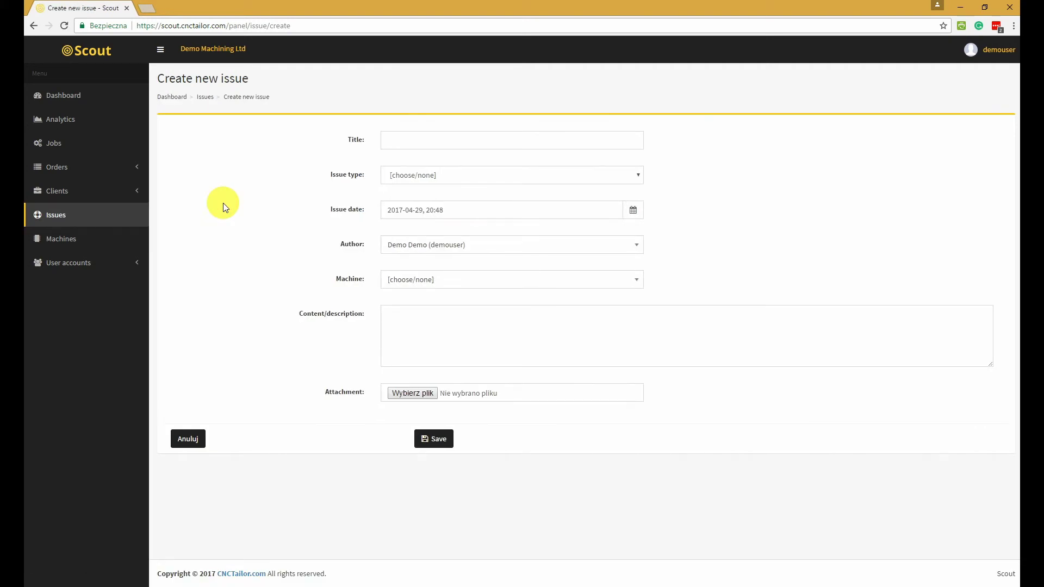
{"action": "left_click", "coordinate": [423, 180]}
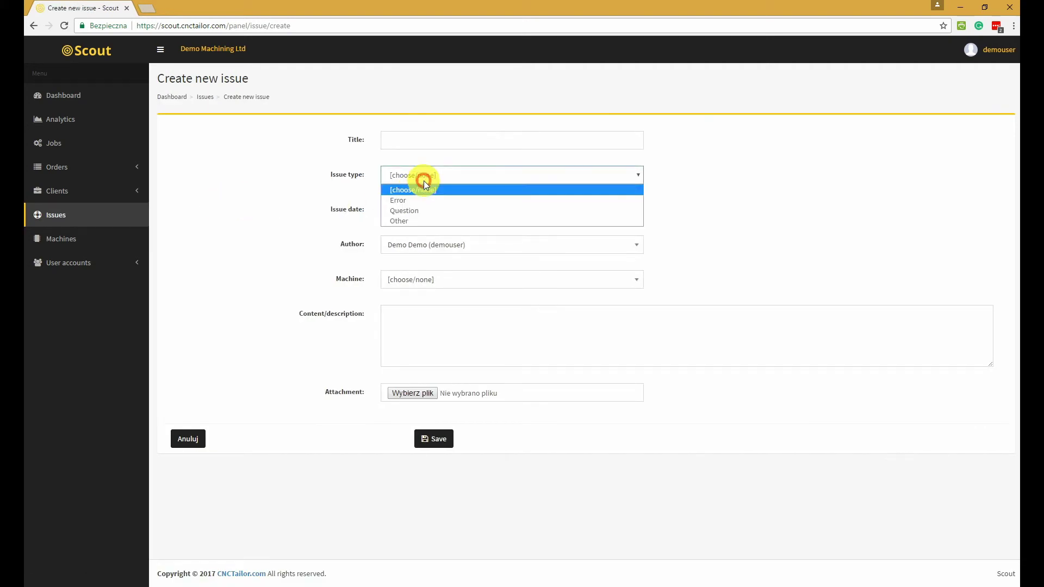
{"action": "left_click", "coordinate": [431, 210]}
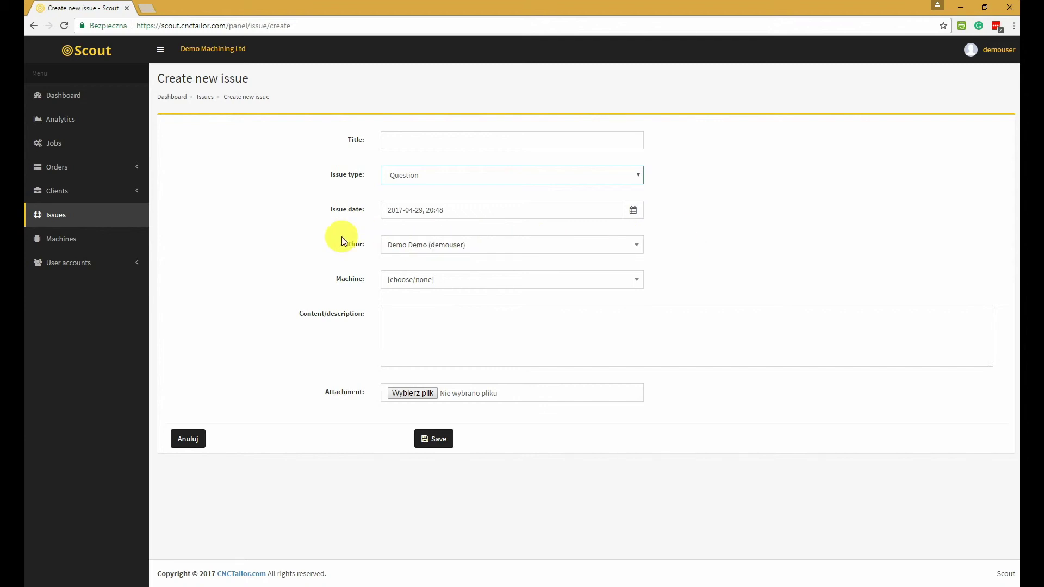
Leave the unsaved issue for the Machines list, confirming Wyjdź
{"action": "left_click", "coordinate": [84, 243]}
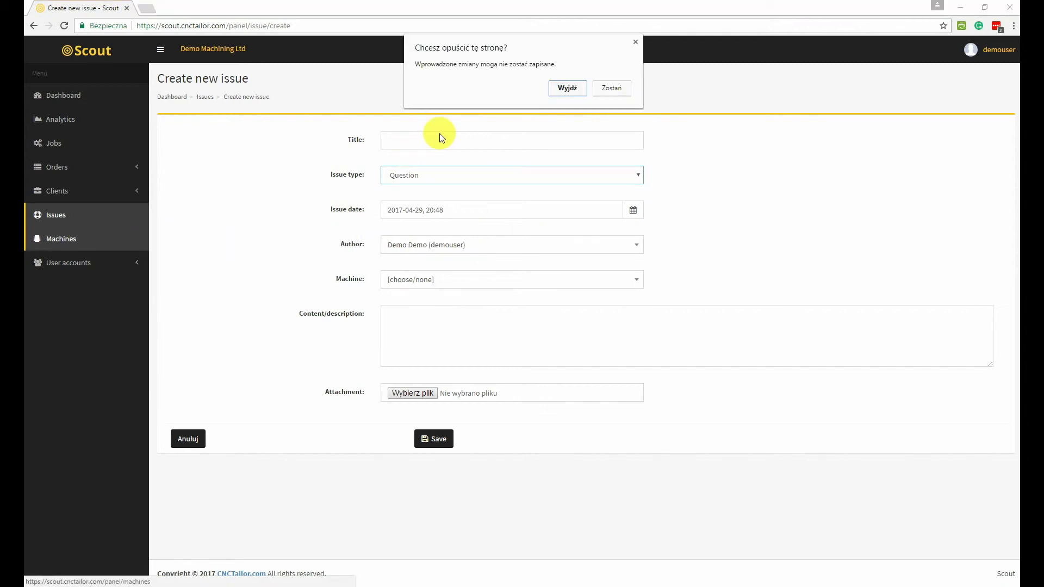
{"action": "left_click", "coordinate": [565, 89]}
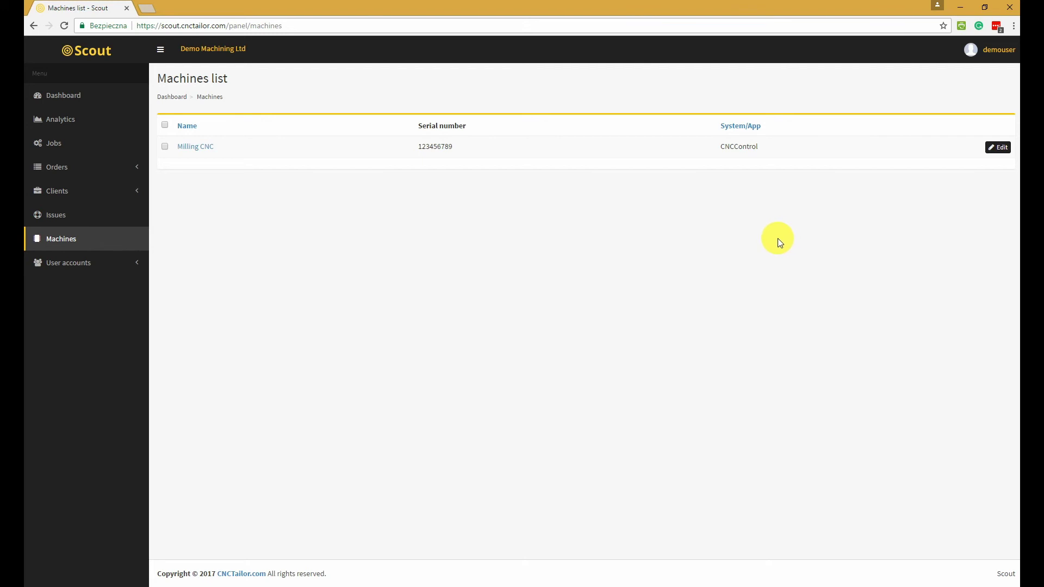
Open the User accounts list showing the single Demo user
{"action": "left_click", "coordinate": [106, 262]}
{"action": "left_click", "coordinate": [55, 282]}
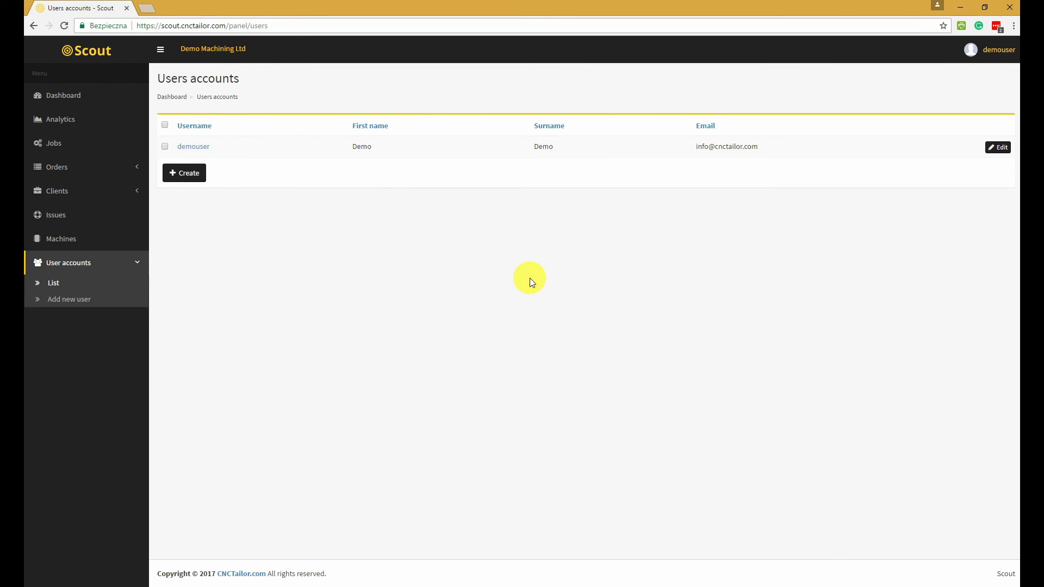
Sign off from the demo account and jump to the home page's Contact section
{"action": "left_click", "coordinate": [986, 49]}
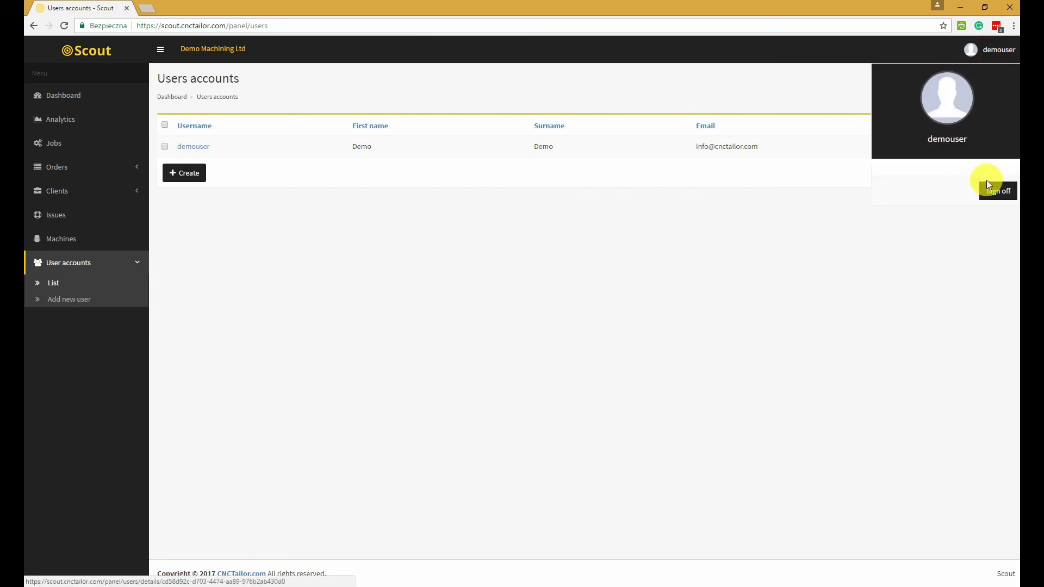
{"action": "left_click", "coordinate": [994, 192]}
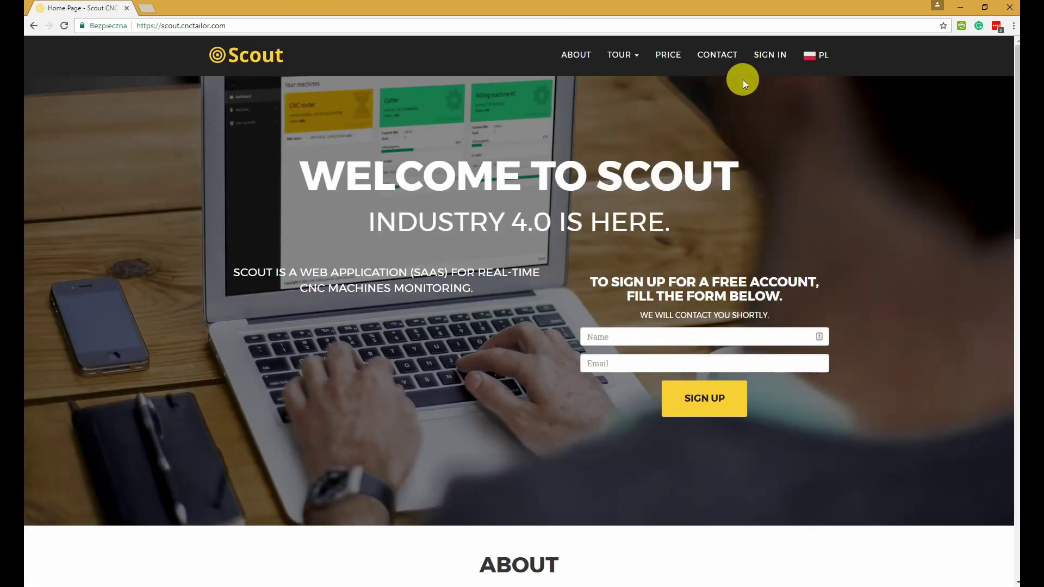
{"action": "left_click", "coordinate": [727, 57]}
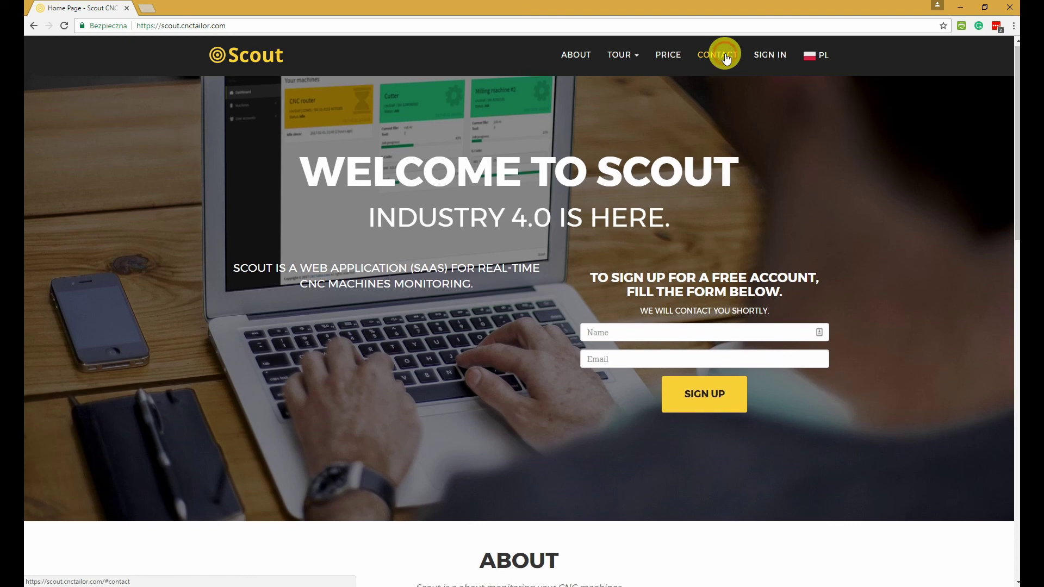